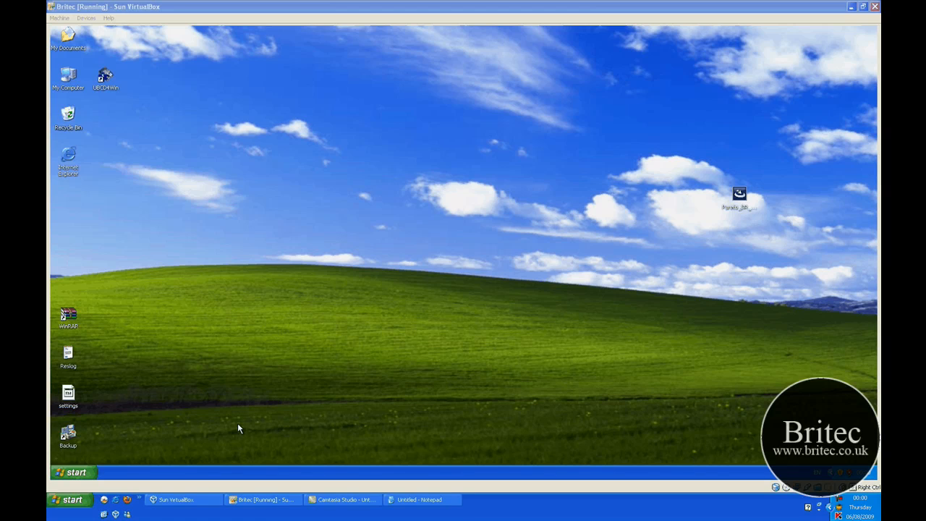
left_click(83, 473)
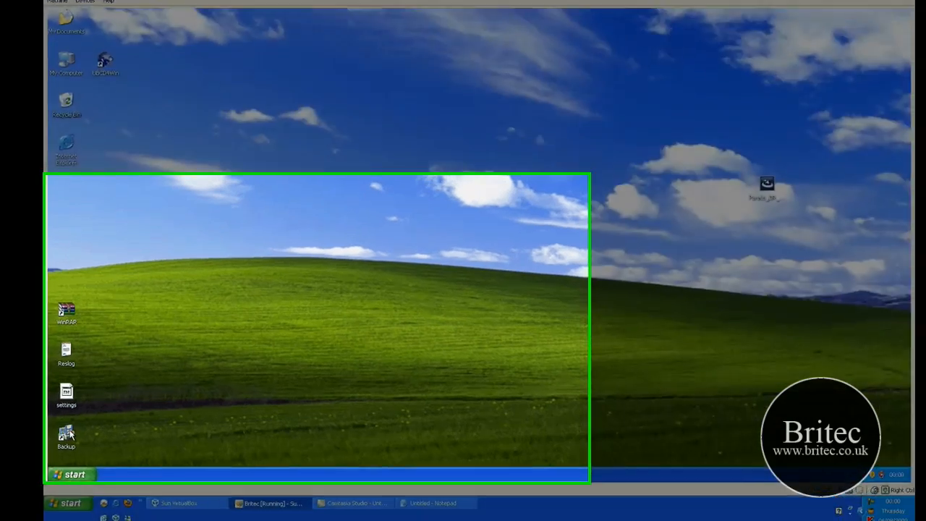
left_click(81, 472)
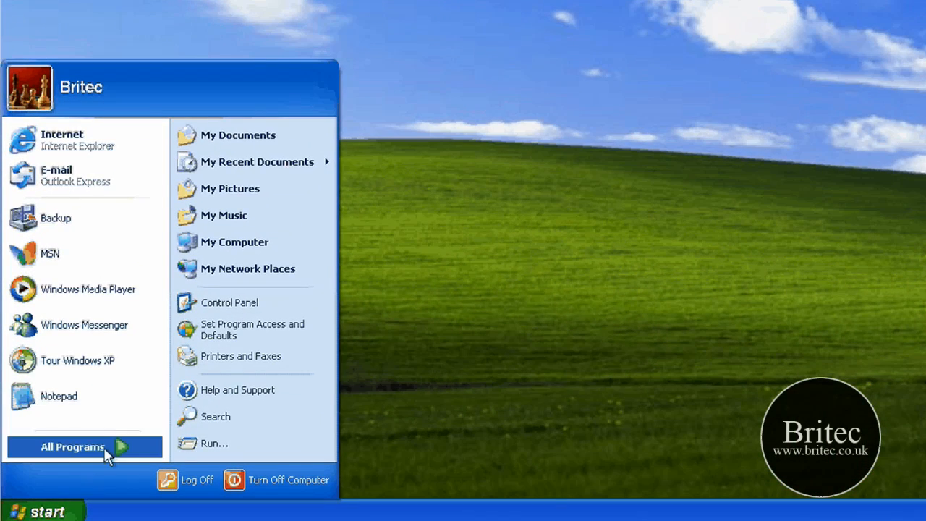
mouse_move(106, 451)
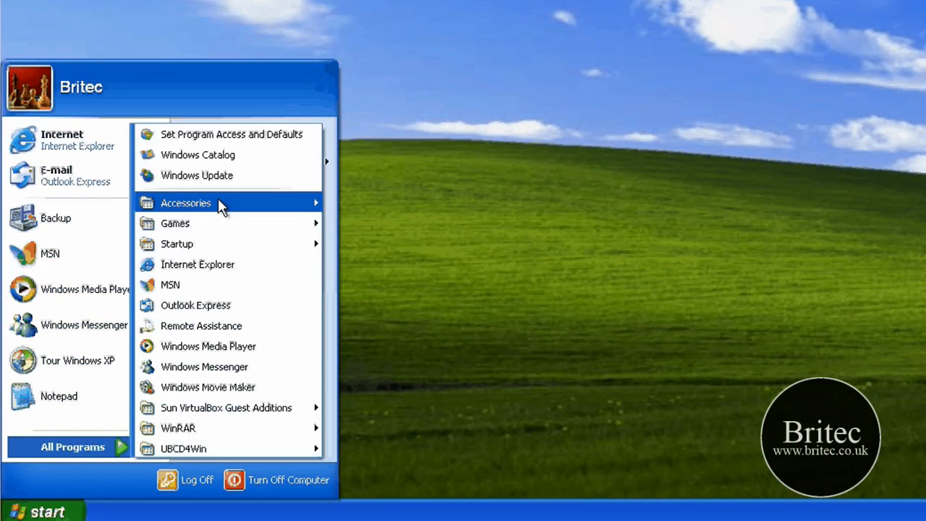
mouse_move(219, 203)
mouse_move(473, 271)
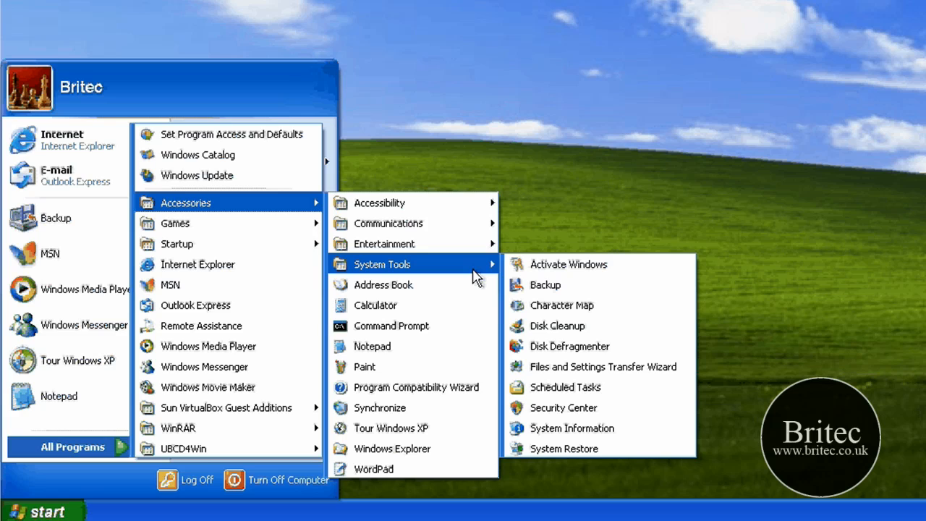
left_click(746, 247)
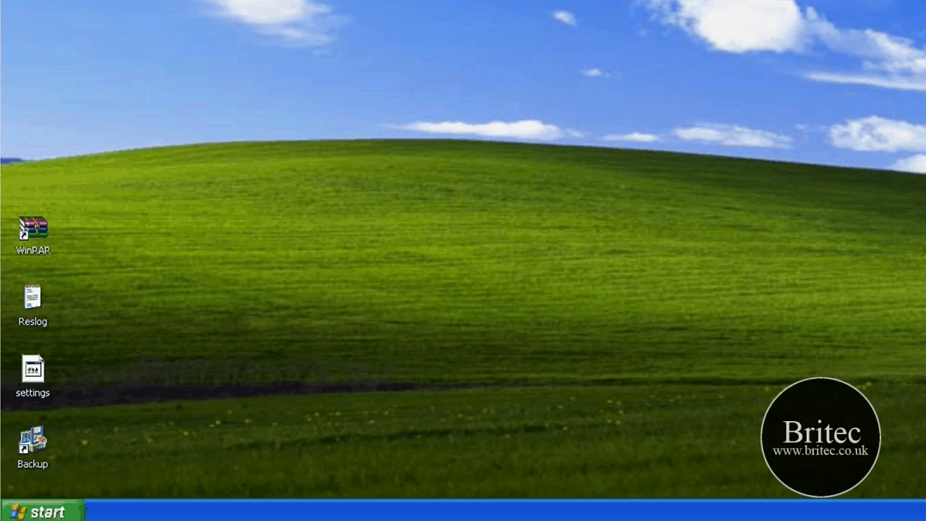
Step: Launch the Windows backup tool with the run command ntbackup and switch it to Advanced Mode
key("super+r")
left_click_drag(133, 339, 670, 142)
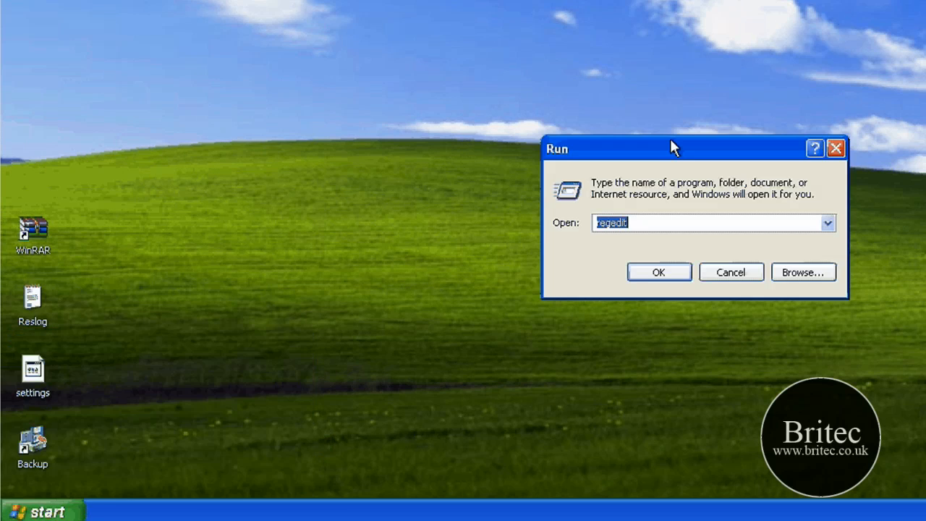
type("nt")
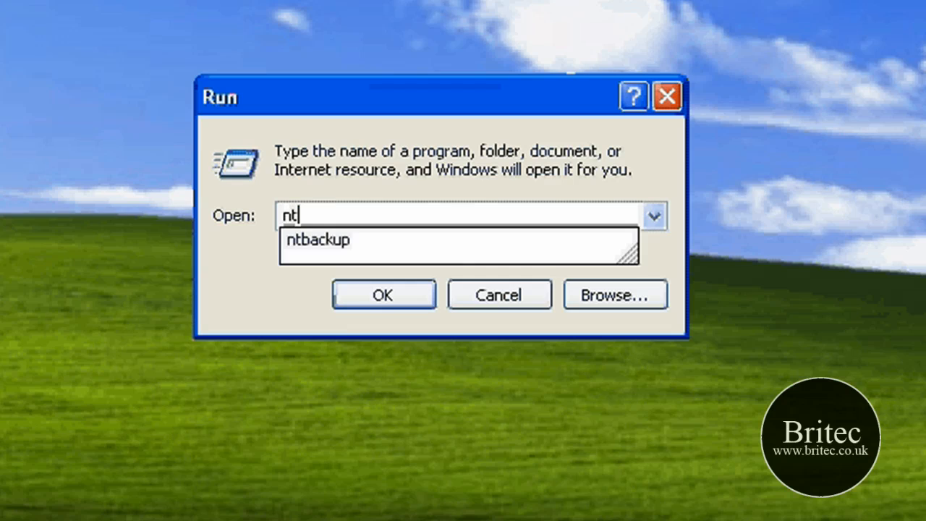
type("back")
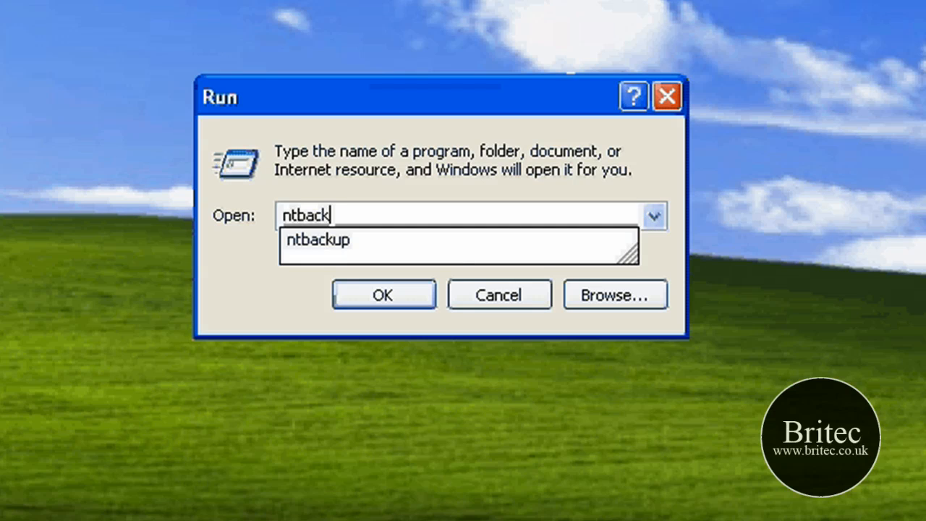
type("up")
key("Return")
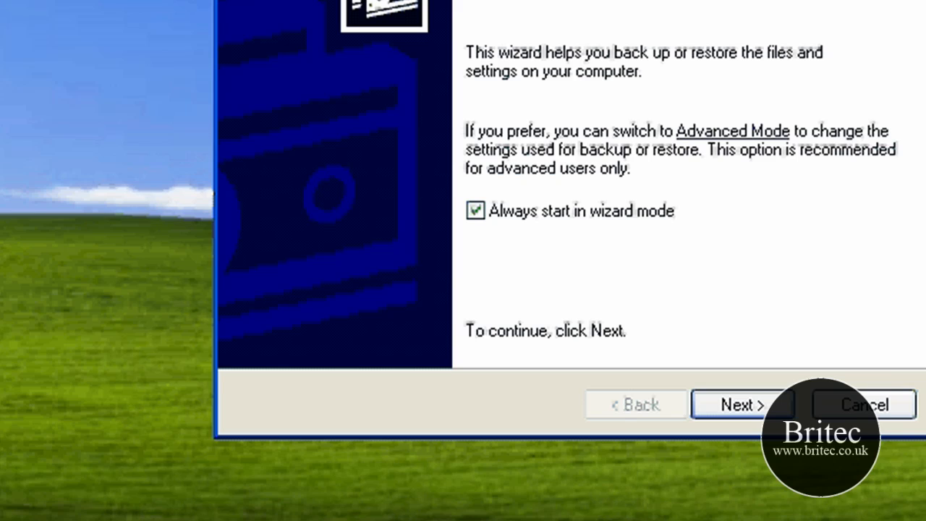
left_click_drag(731, 0, 706, 0)
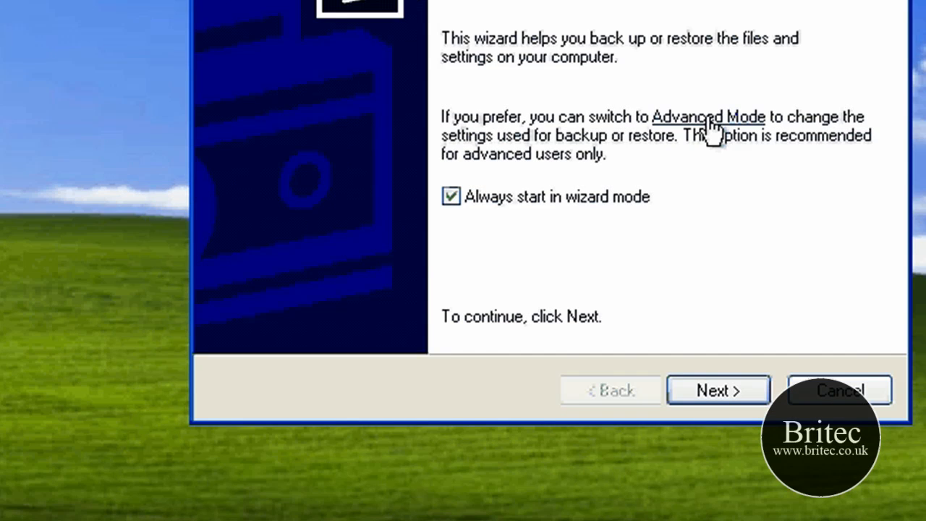
left_click(714, 125)
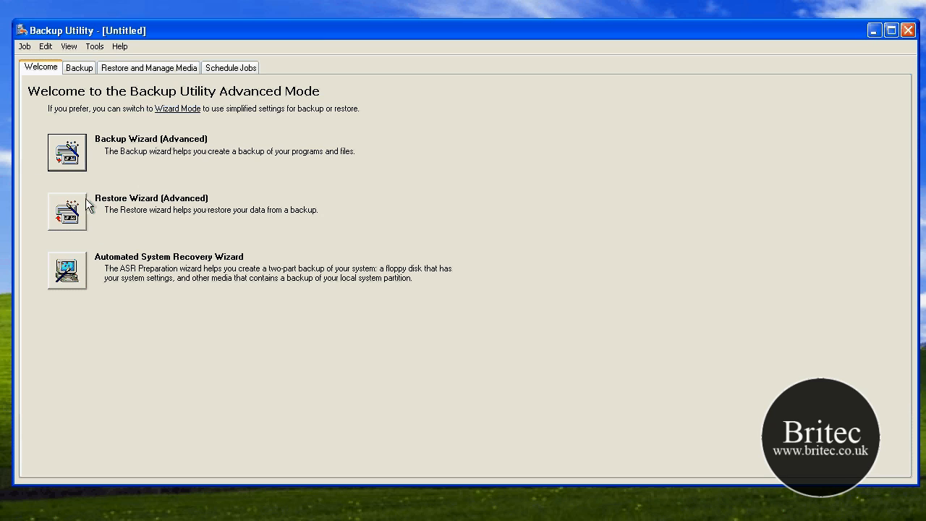
Step: Start the advanced Backup Wizard and choose to back up only the System State data
left_click(73, 154)
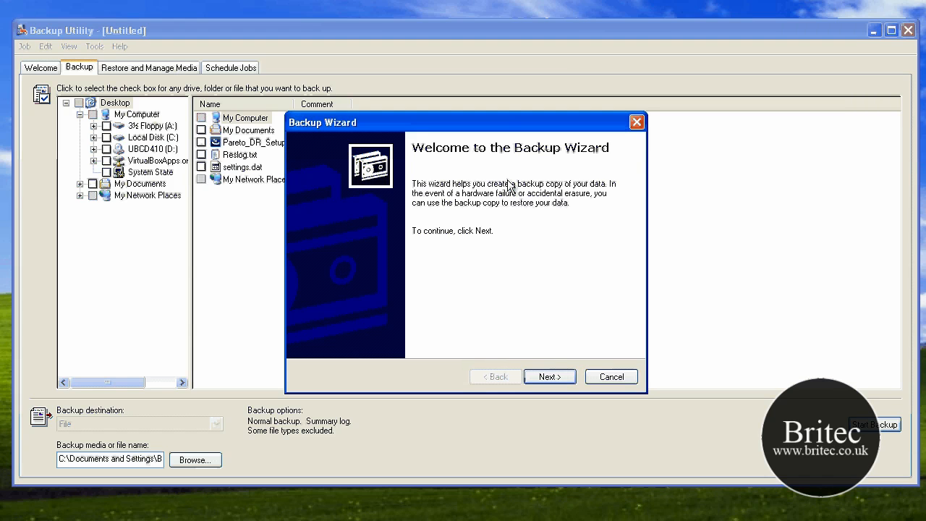
left_click(550, 377)
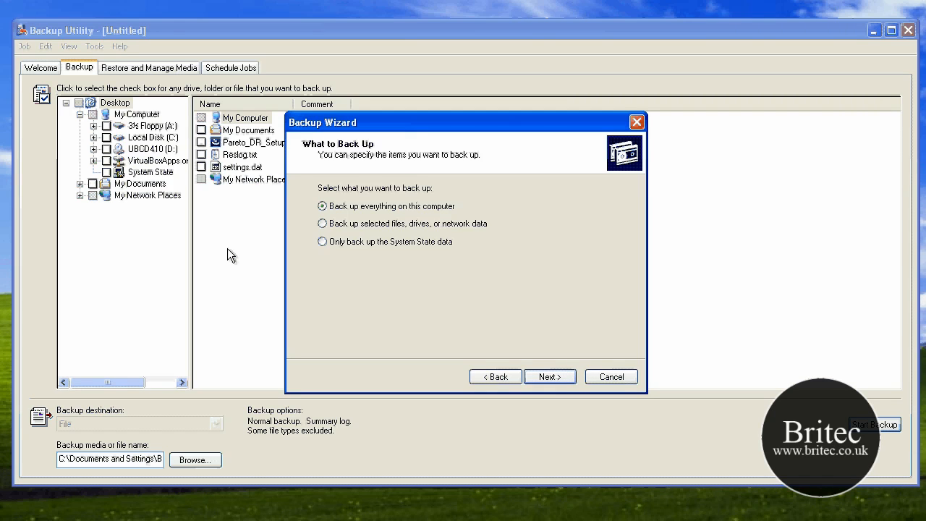
left_click(322, 242)
Step: Browse to the C:\WINDOWS\repair folder and examine the system and registry files stored there
left_click(3, 161)
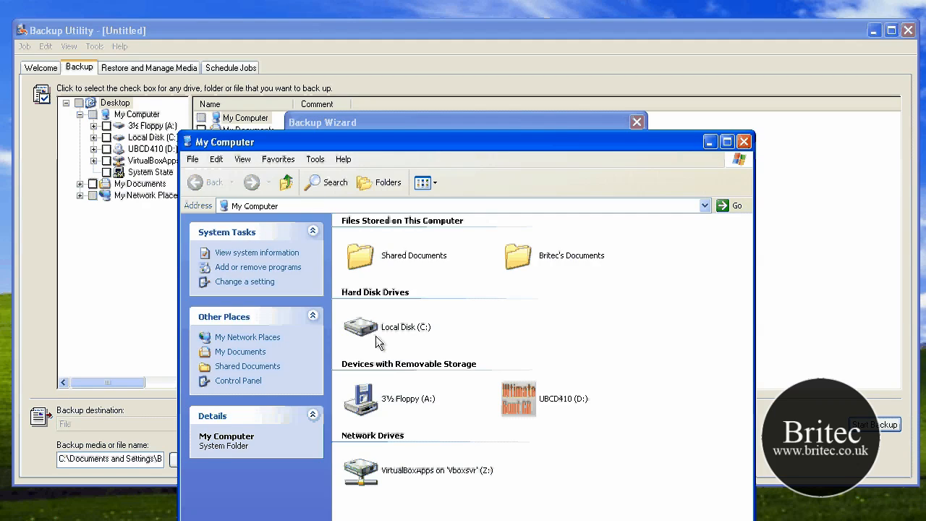
double_click(375, 336)
double_click(396, 319)
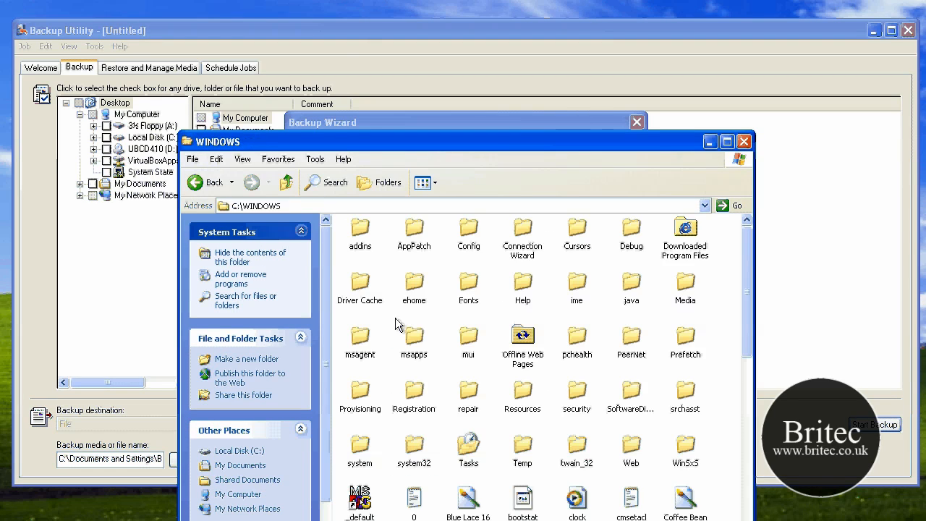
left_click_drag(492, 142, 470, 19)
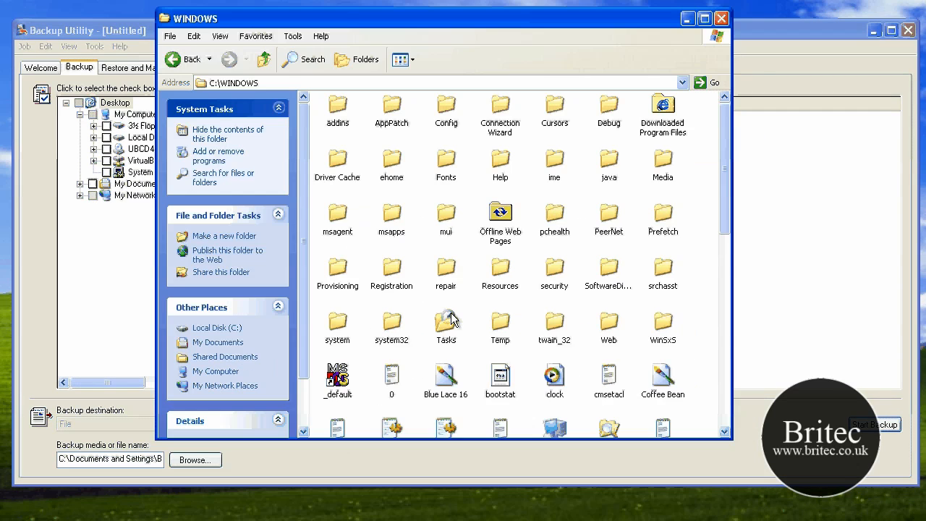
left_click(184, 61)
key("Return")
left_click(452, 286)
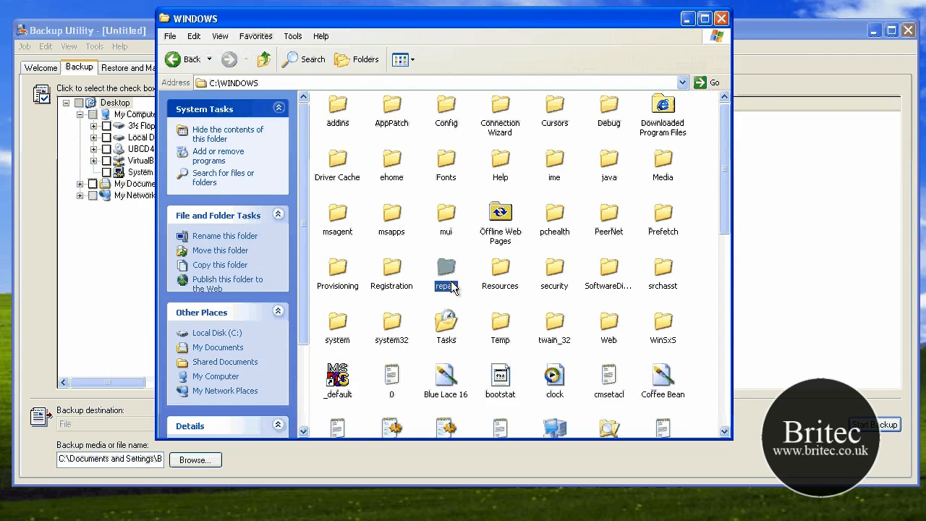
double_click(452, 285)
left_click_drag(573, 340, 324, 116)
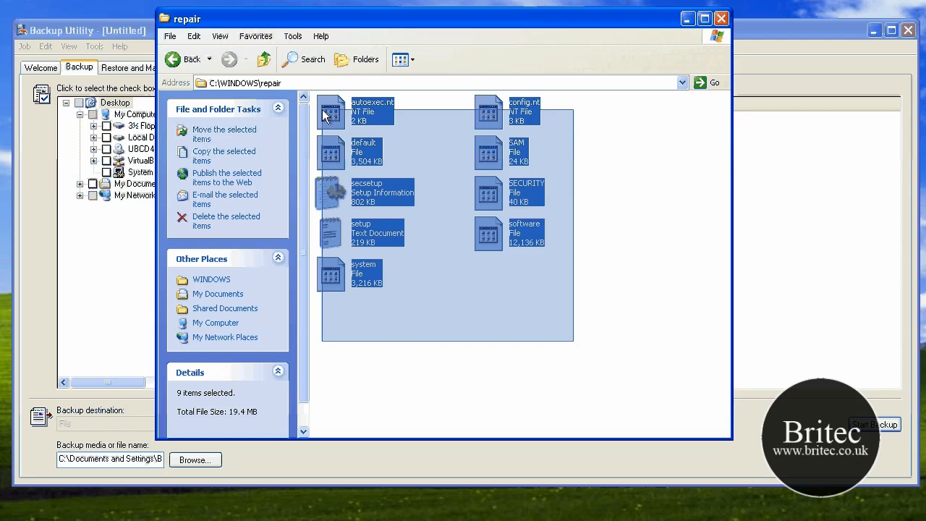
left_click_drag(591, 333, 324, 109)
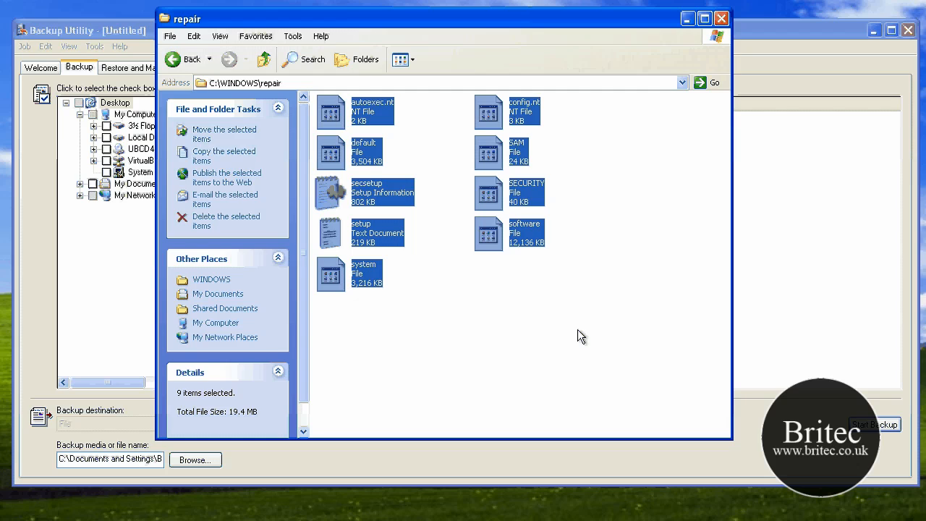
left_click(539, 337)
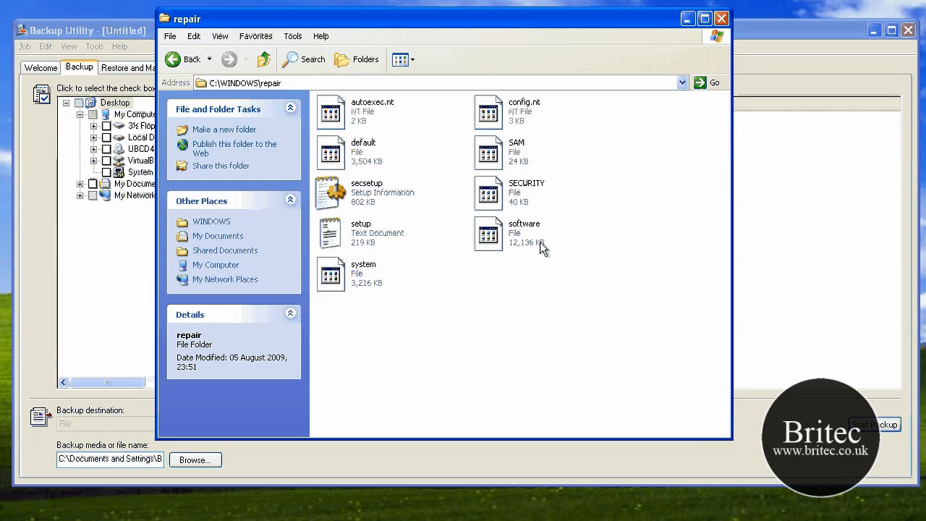
mouse_move(512, 237)
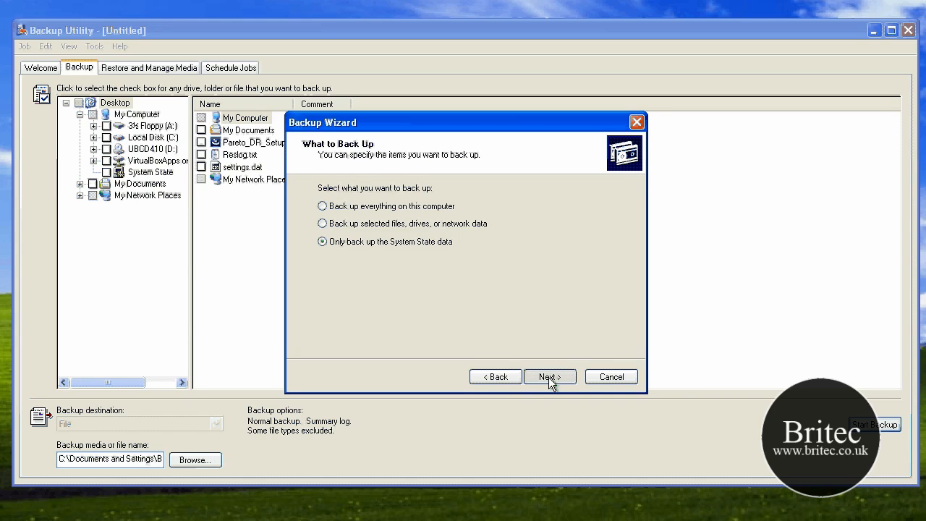
Step: Continue the Backup Wizard and set the save location to C:\Documents and Settings\Britec\Desktop\
left_click(518, 387)
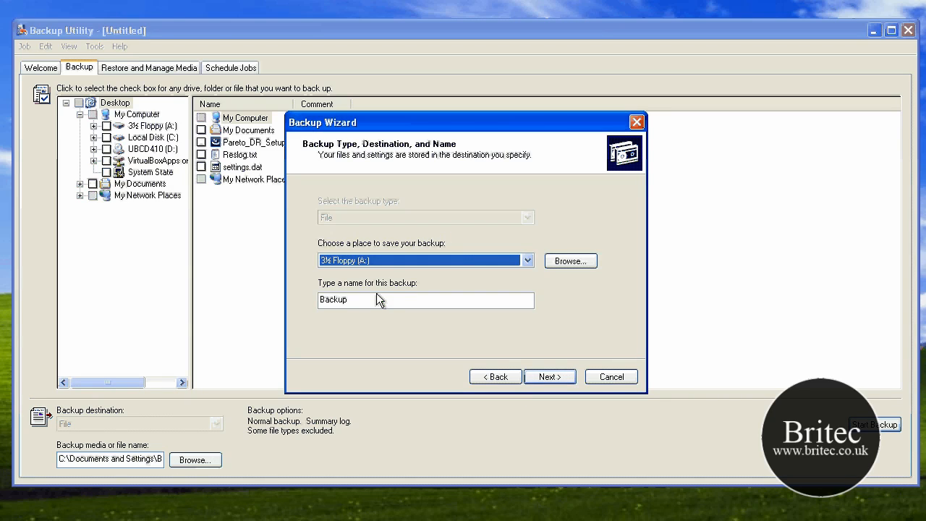
left_click(525, 261)
left_click(427, 283)
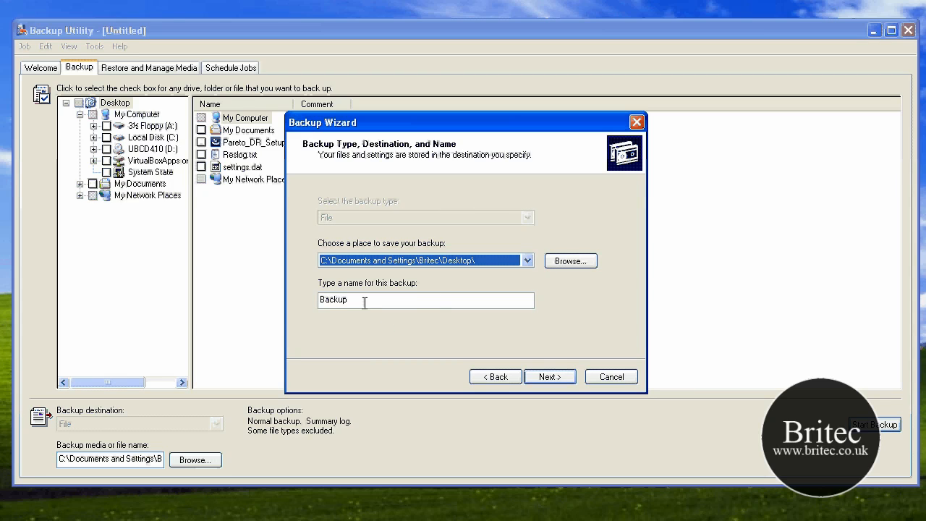
Step: Name the backup Backup06-08-09 and finish the wizard to start the backup
left_click(365, 303)
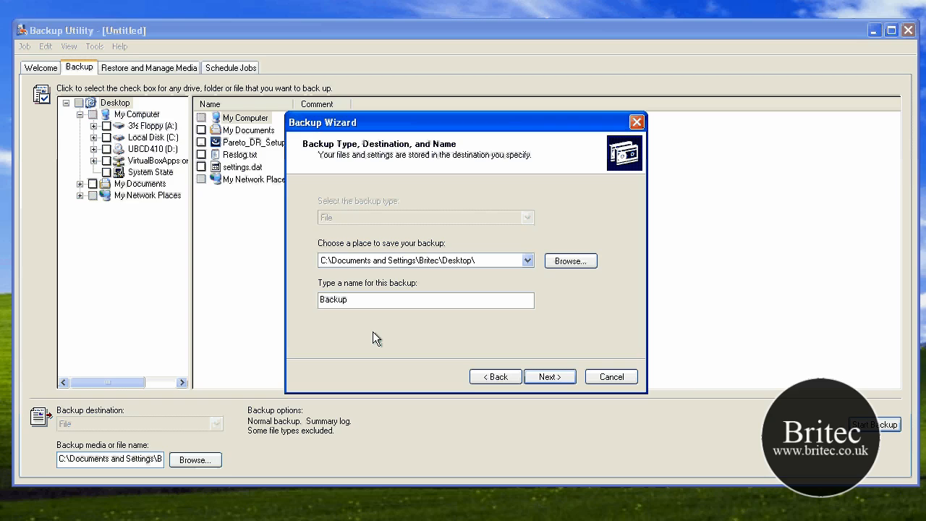
type("06-08-09")
left_click(550, 377)
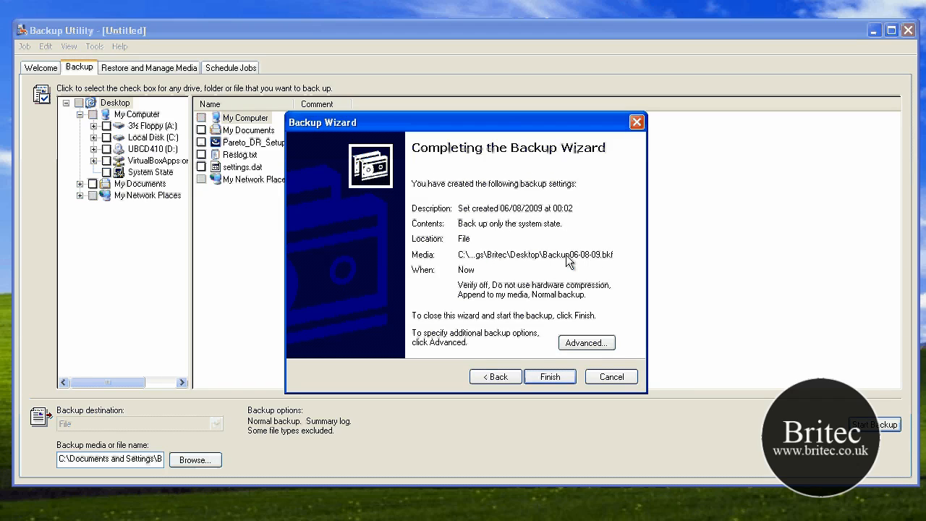
left_click(550, 376)
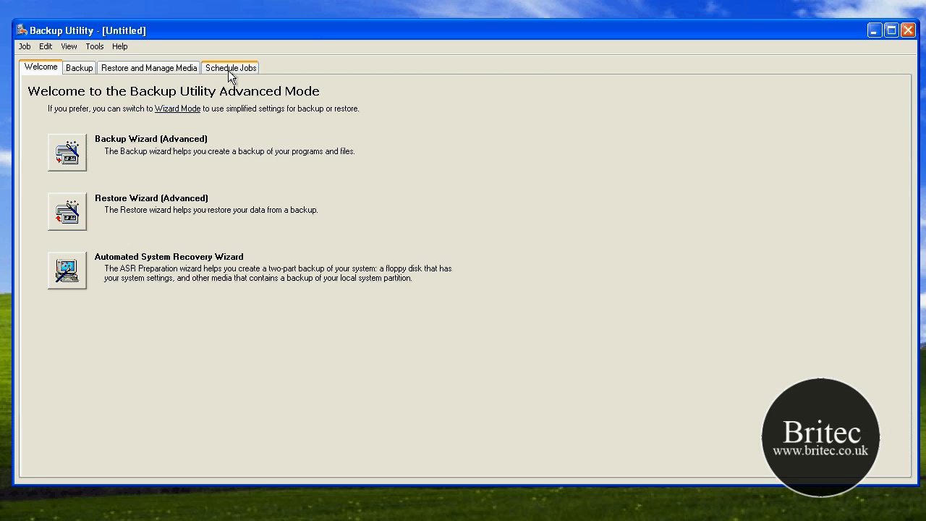
Step: Add a scheduled backup job on 14 August 2009 that backs up only the System State data
left_click(230, 70)
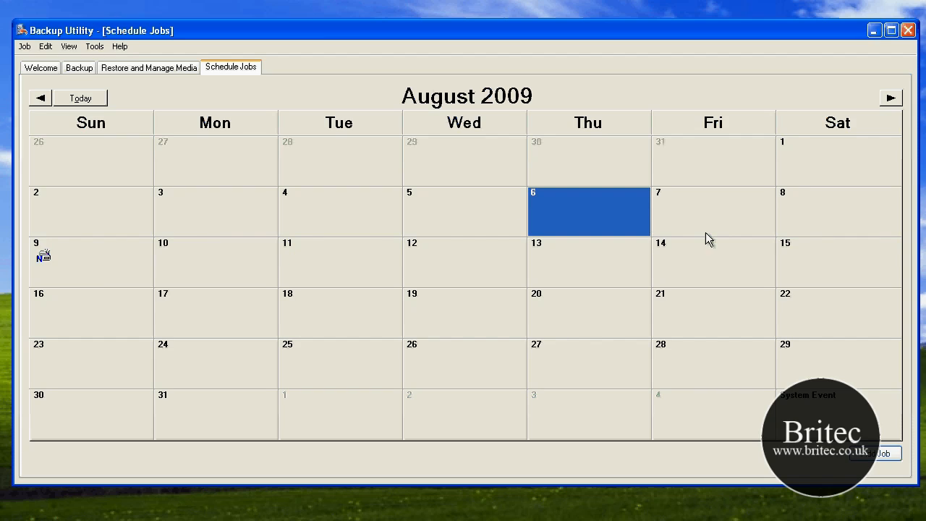
left_click(699, 268)
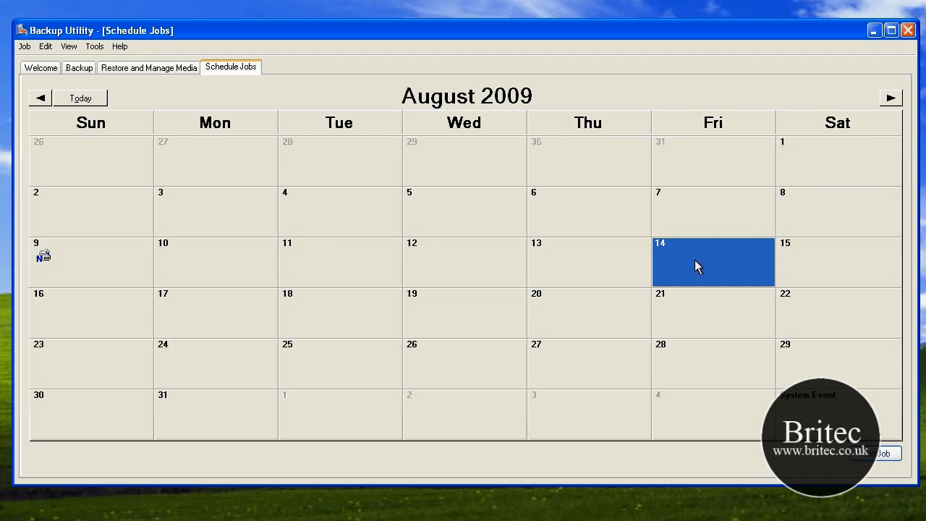
left_click(887, 461)
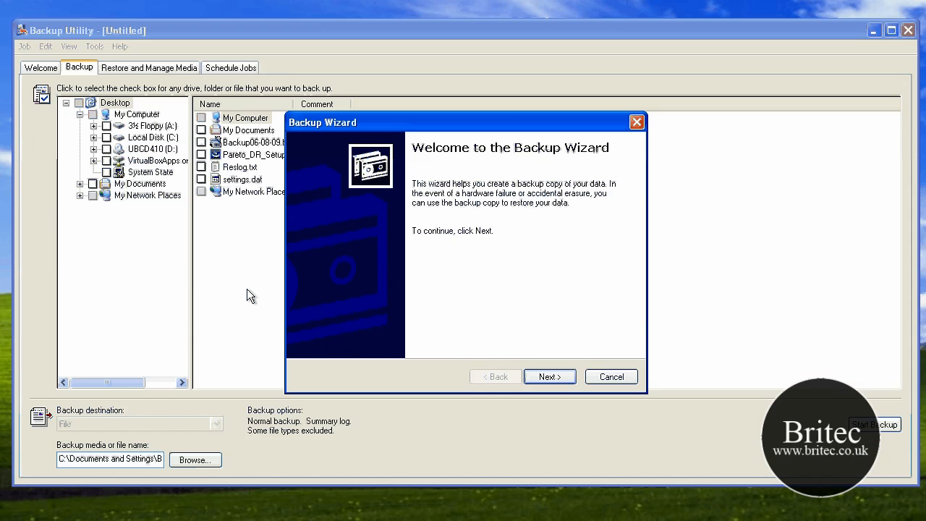
left_click(549, 376)
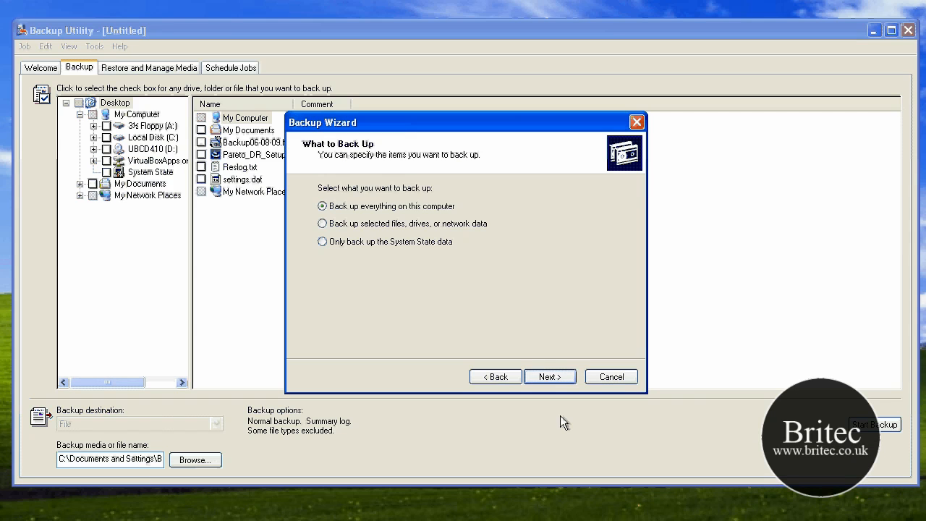
left_click(325, 241)
left_click(549, 377)
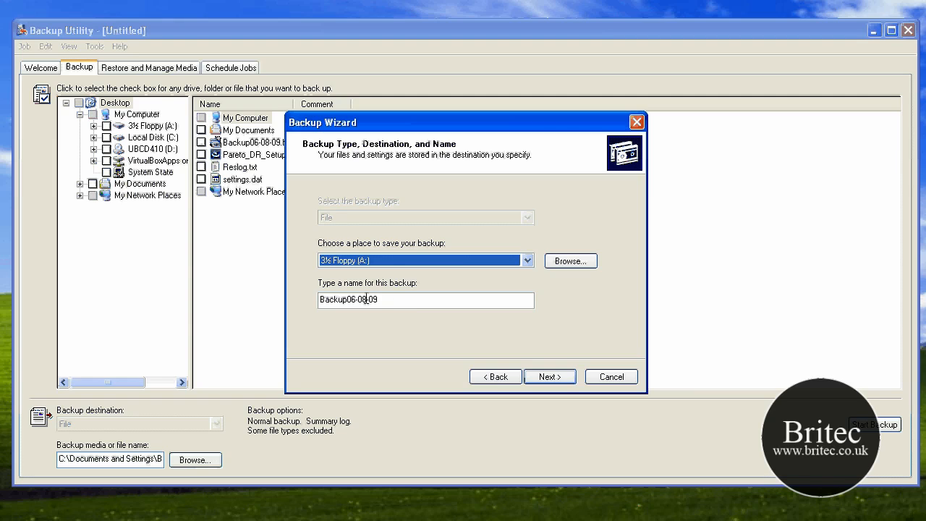
Step: Shorten the scheduled backup's name to Backup and set its save location to C:\Documents and Settings\Britec\Desktop\
left_click_drag(392, 299, 347, 300)
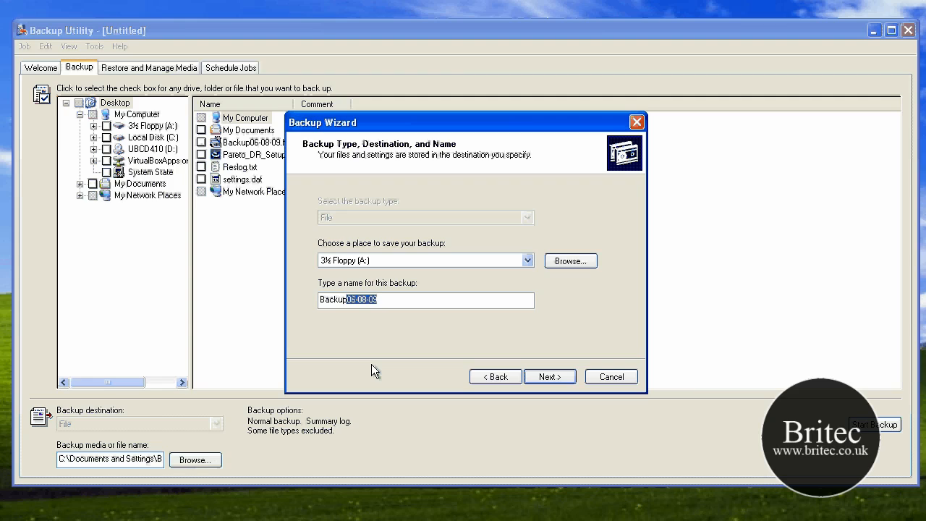
key("BackSpace")
left_click(440, 266)
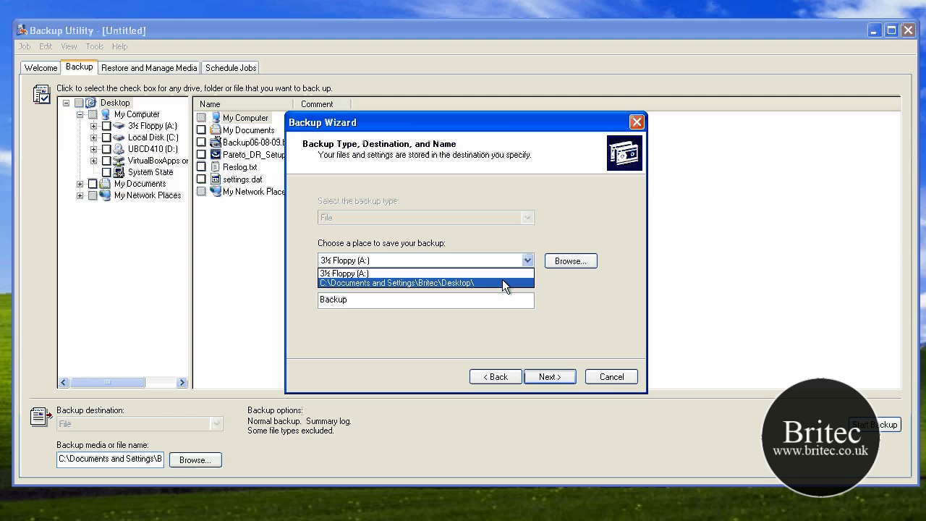
left_click(502, 282)
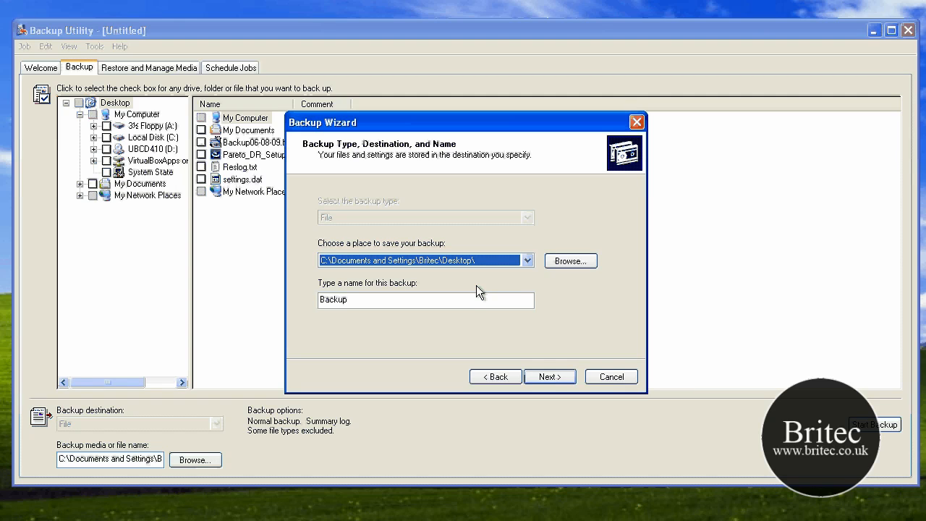
Step: Turn on data verification after the backup and choose to replace the existing backups
left_click(548, 377)
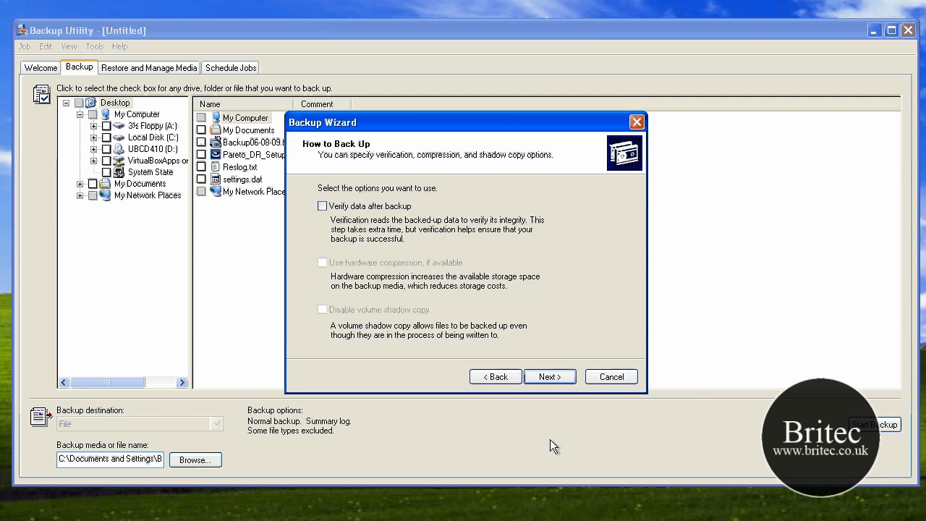
left_click(323, 207)
left_click(322, 207)
left_click(544, 377)
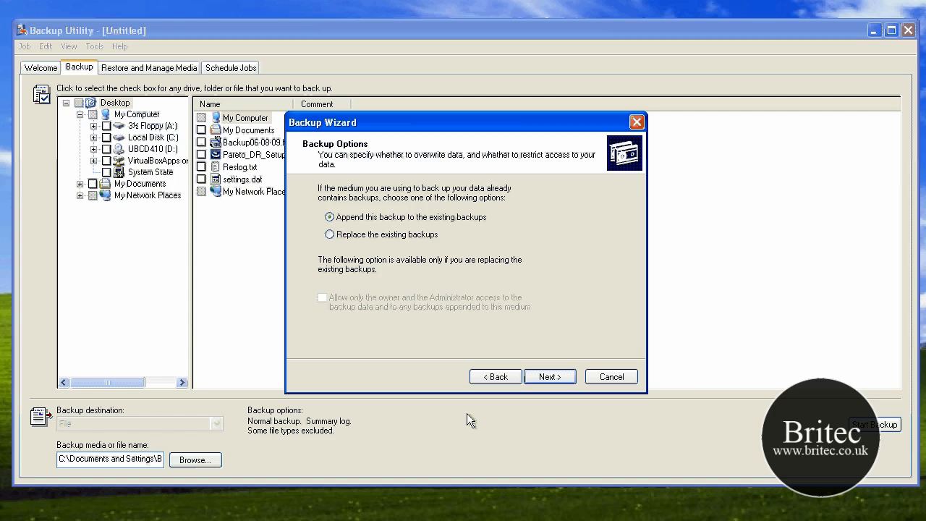
left_click(329, 235)
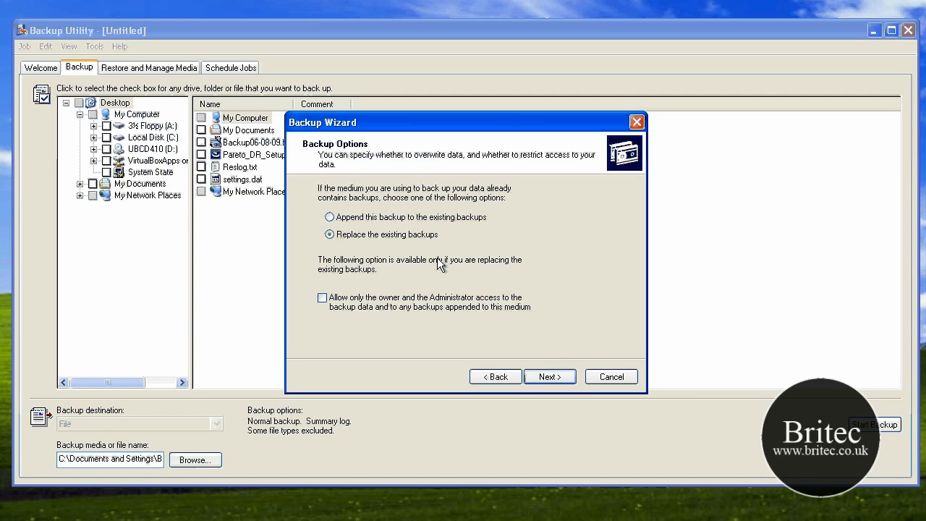
left_click(549, 377)
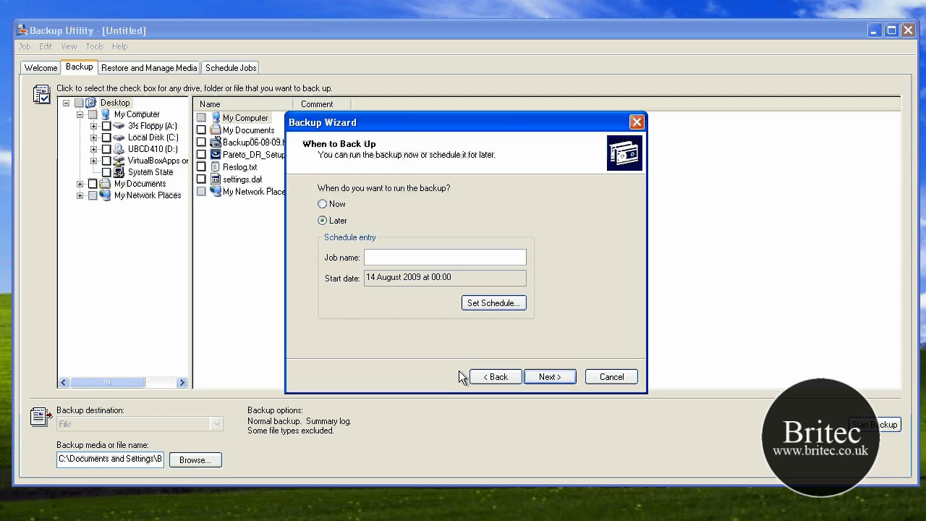
Step: Set the backup to run later and name the scheduled job backup
left_click(323, 221)
left_click(374, 252)
type("backup")
Step: Schedule the job to run every week on Friday only at 20:00, accepting the default task settings
left_click(494, 303)
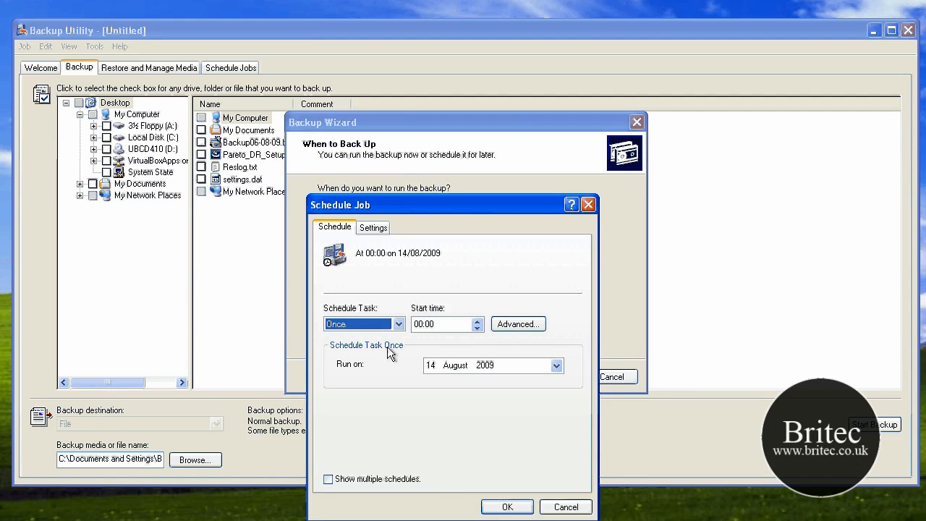
left_click(397, 325)
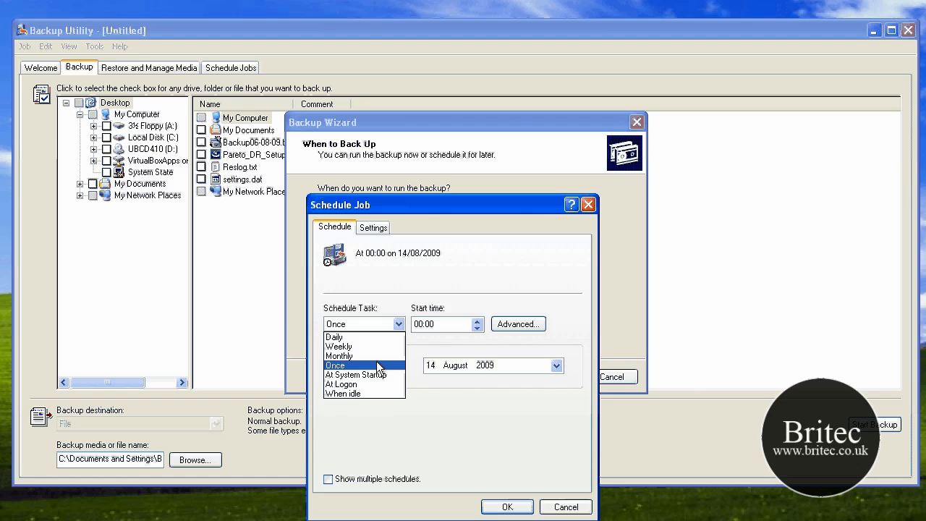
left_click(389, 347)
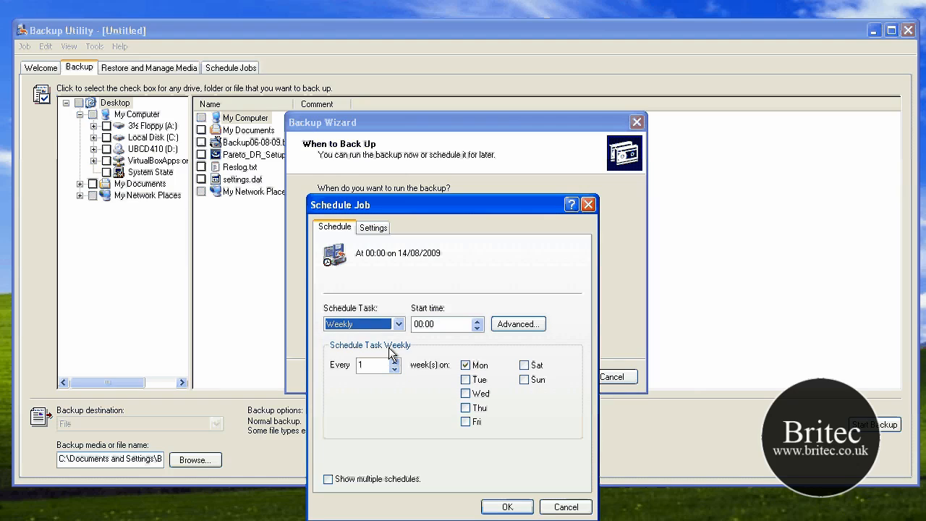
left_click(477, 326)
left_click(477, 329)
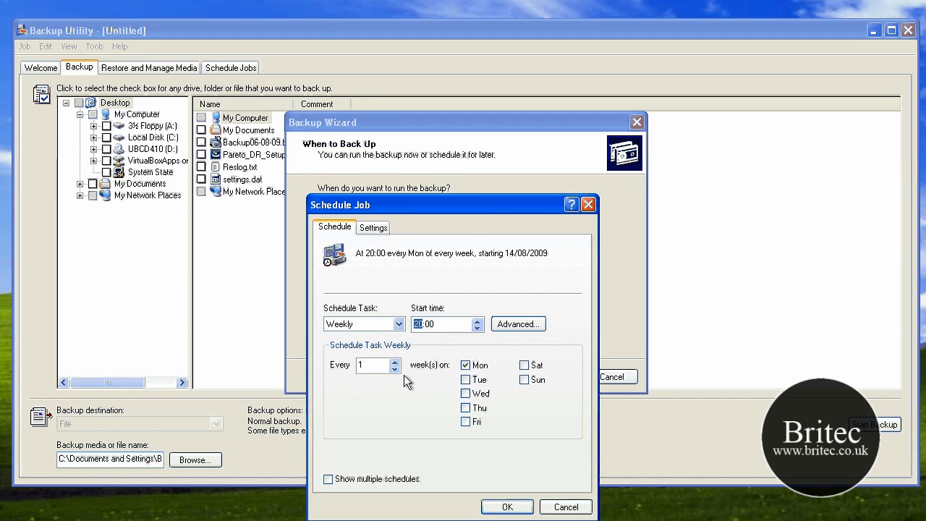
left_click(477, 372)
left_click(466, 422)
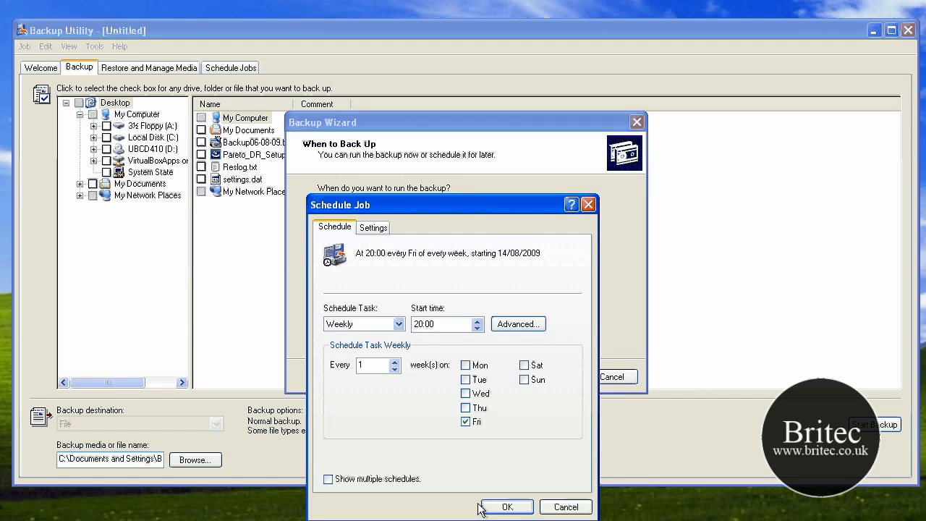
left_click(374, 227)
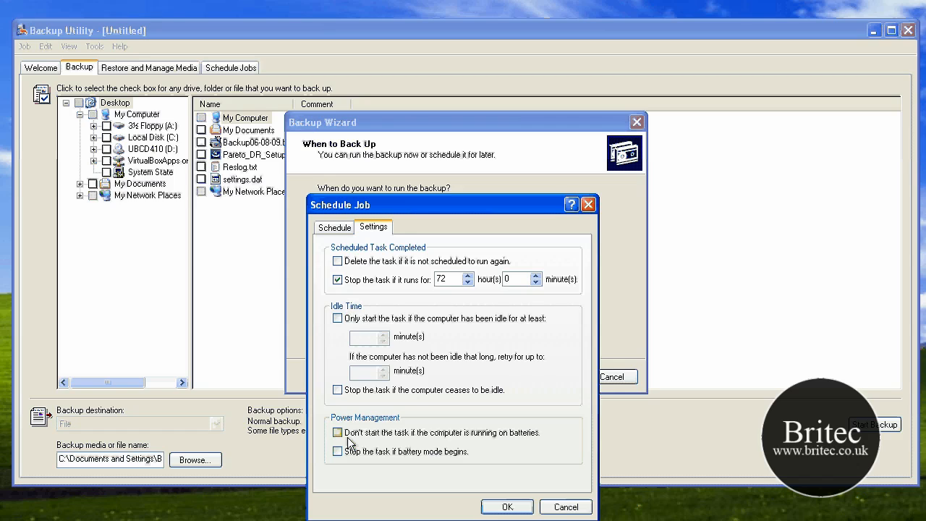
key("Return")
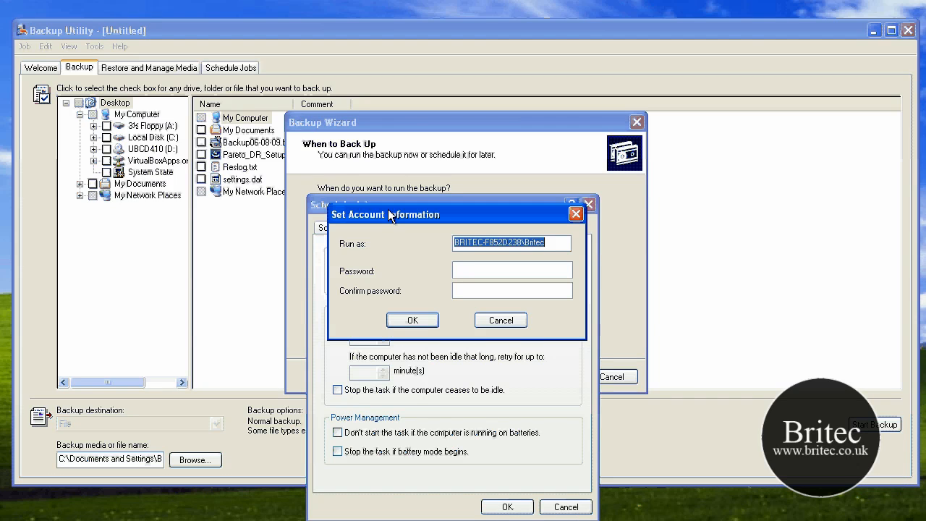
Step: Enter and confirm the account password for running the scheduled task
key("Tab")
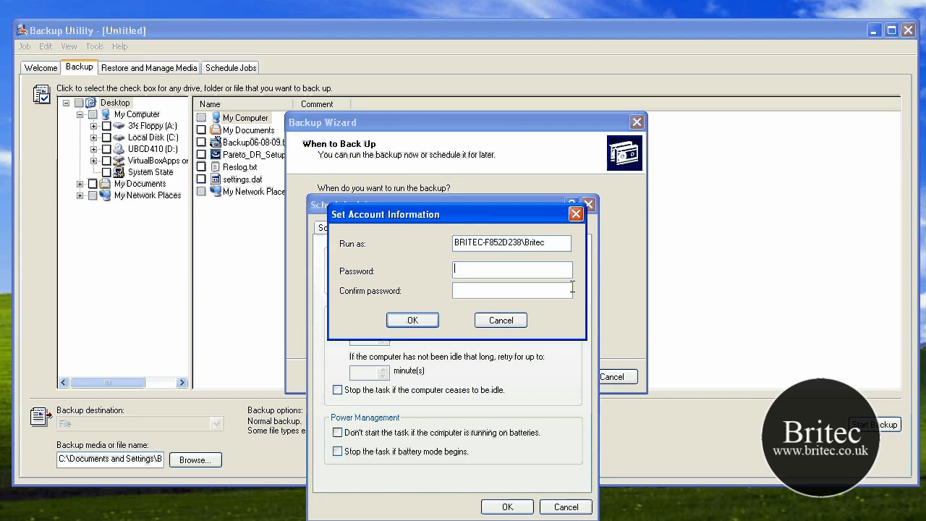
type("*******")
key("Tab")
type("*******")
left_click(413, 320)
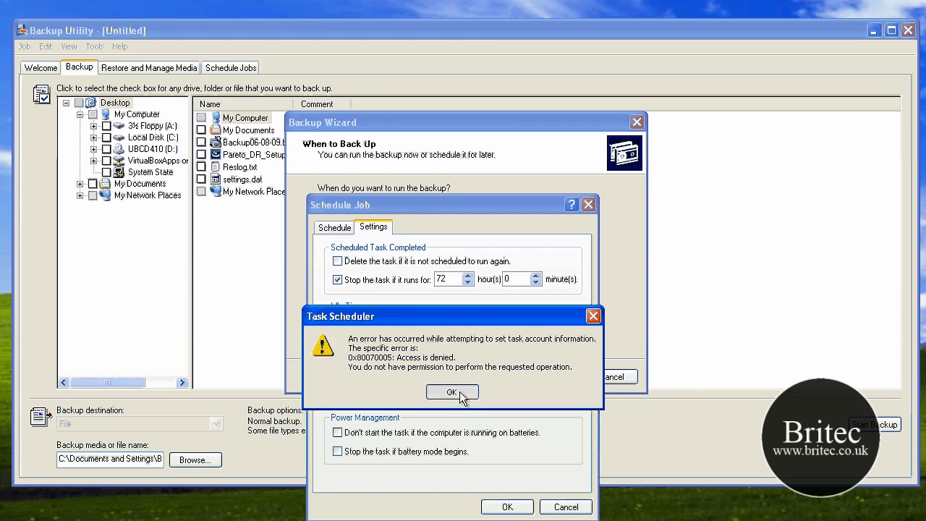
left_click(459, 392)
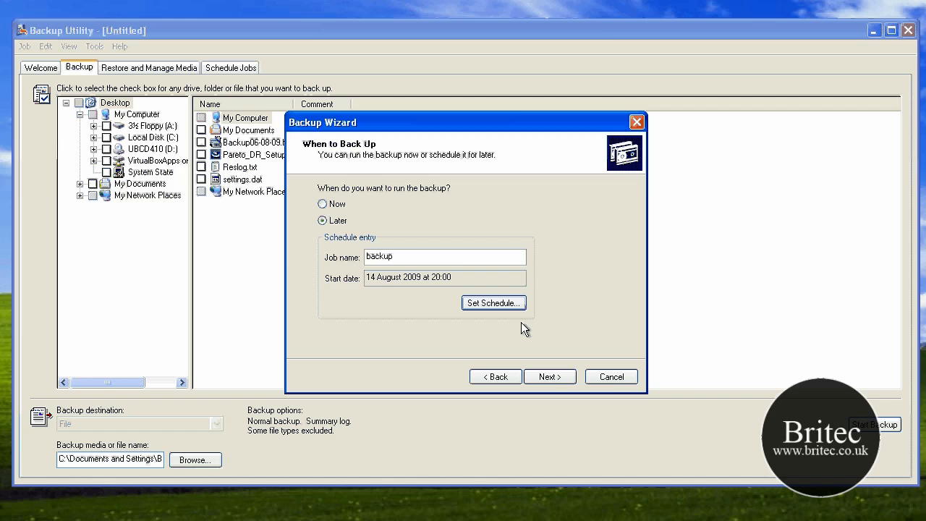
Step: Continue the wizard, supply and confirm the account password again, and finish scheduling the backup
left_click(548, 378)
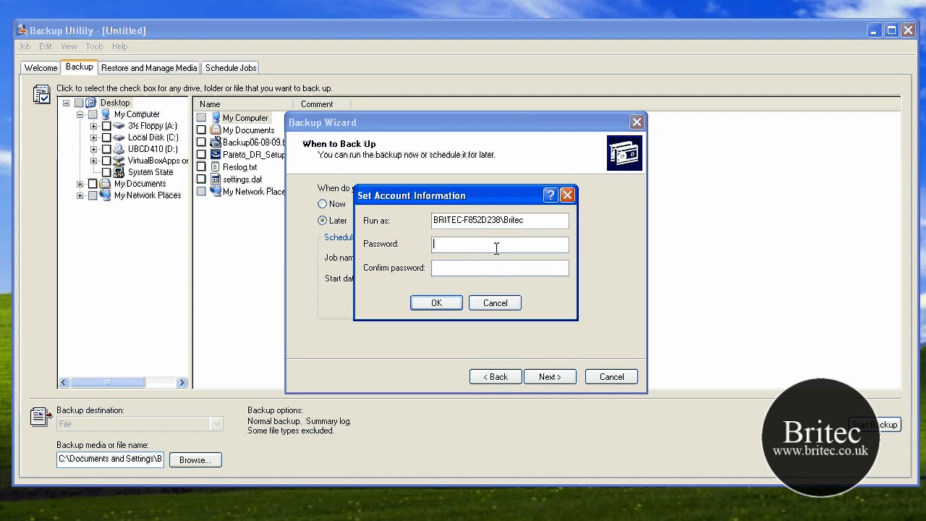
type("abcabc")
key("Tab")
type("abcdef")
left_click(436, 302)
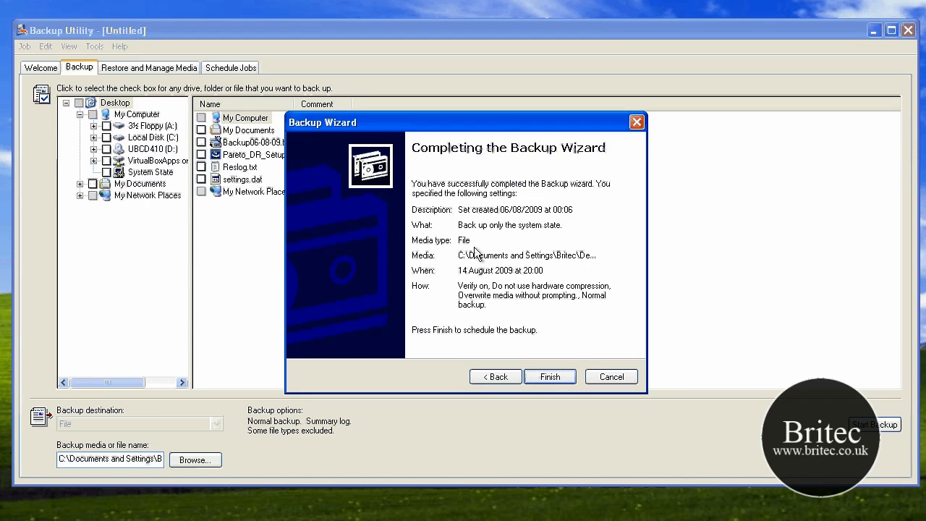
left_click(550, 377)
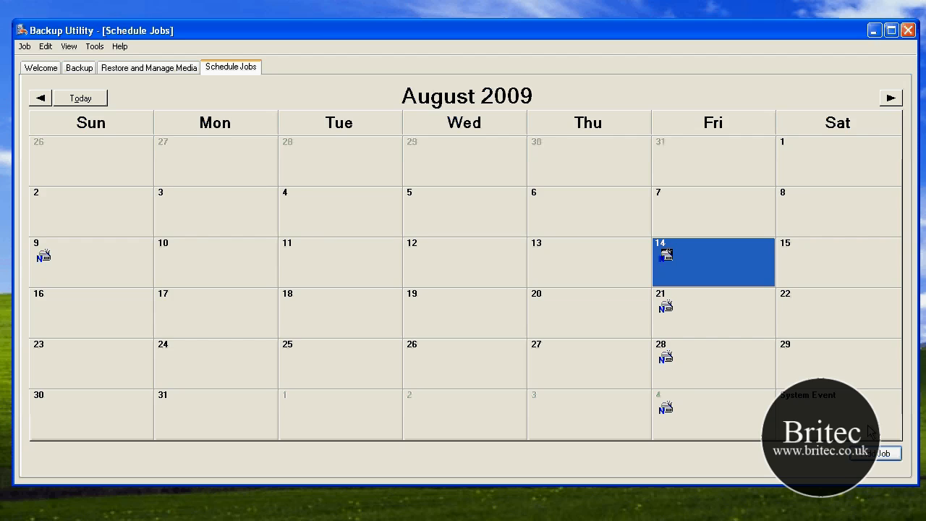
Step: Close the Backup Utility and launch the Registry Editor with the regedit command
left_click(907, 31)
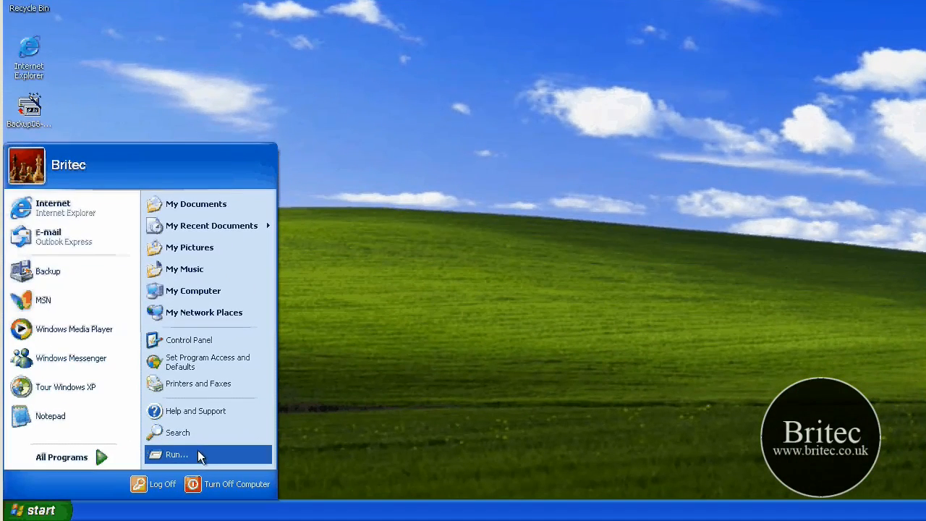
left_click(197, 450)
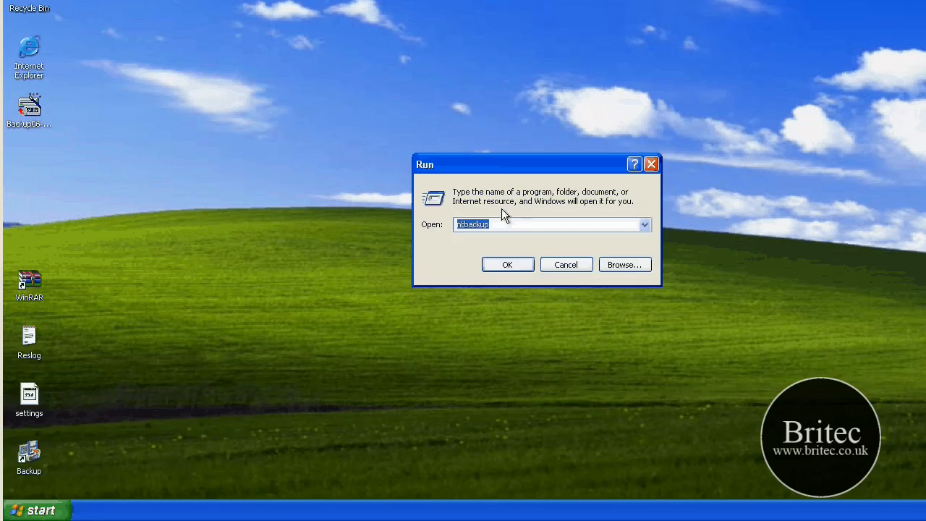
type("re")
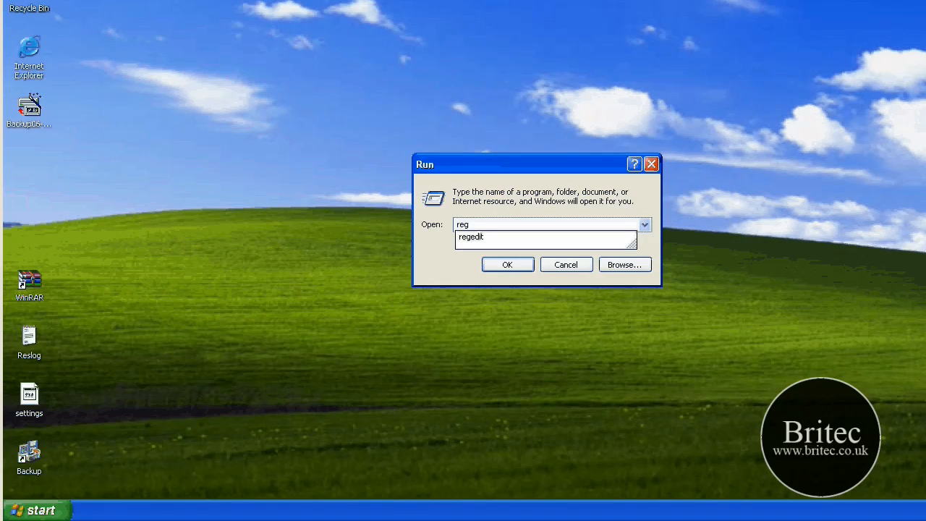
type("g")
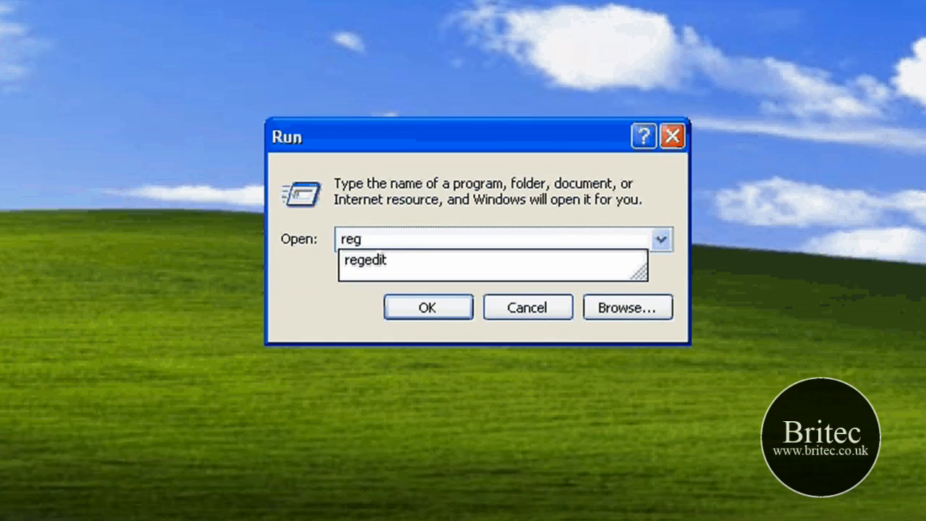
type("edit")
key("Return")
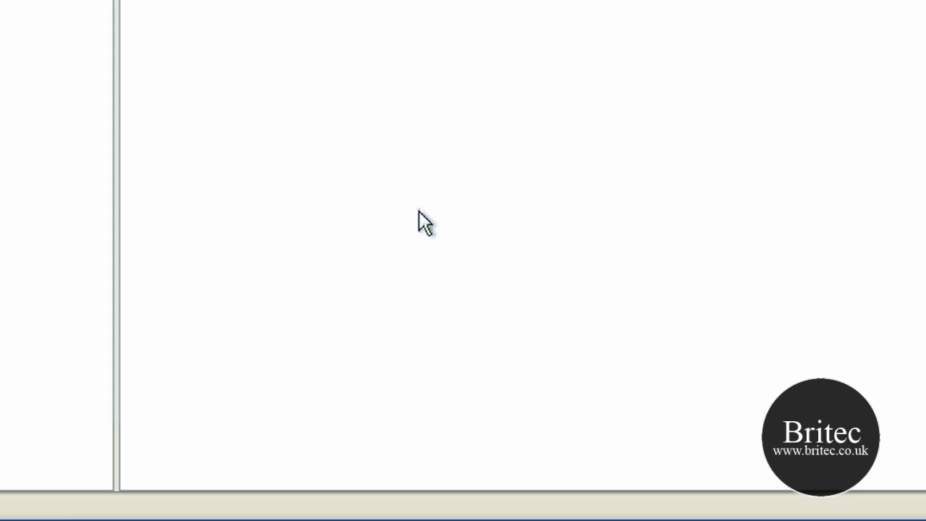
Step: Export the entire registry to the desktop as a registration file named backup06-08-09, and close the Registry Editor
key("alt+f")
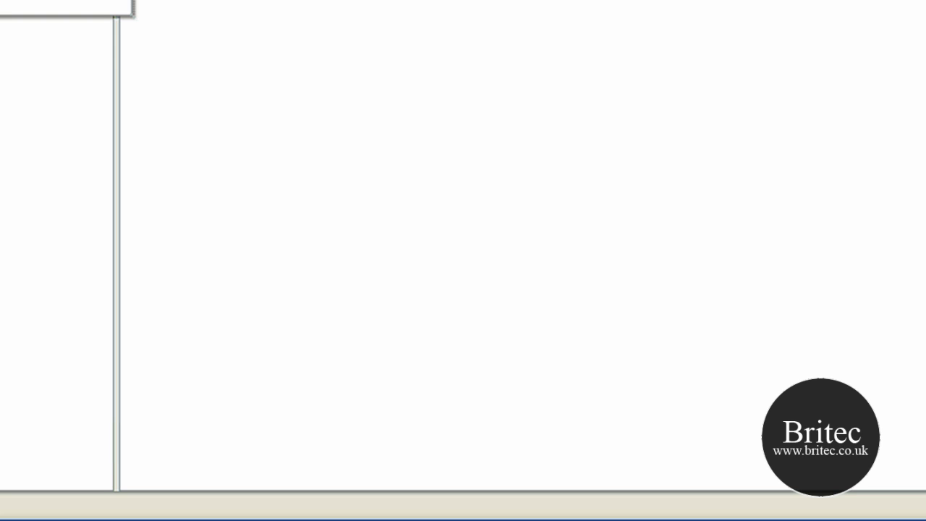
key("Down")
key("Return")
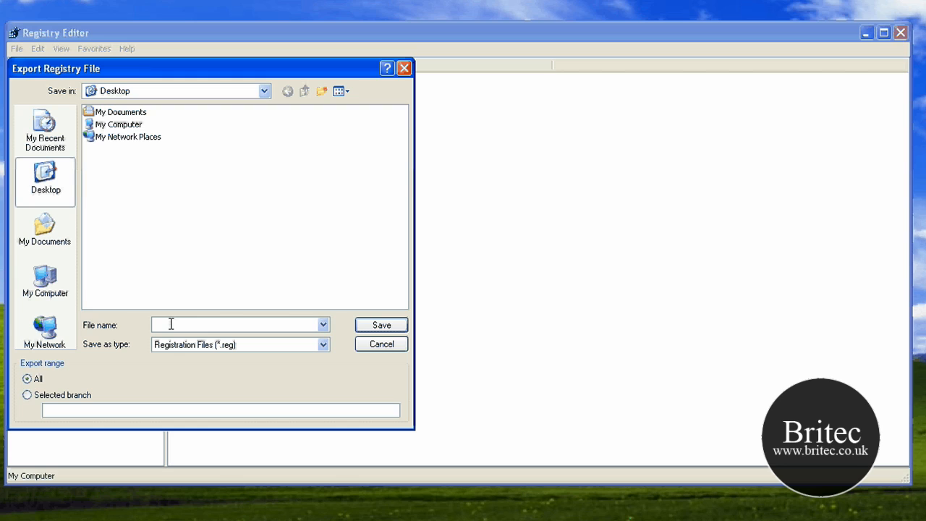
type("ba")
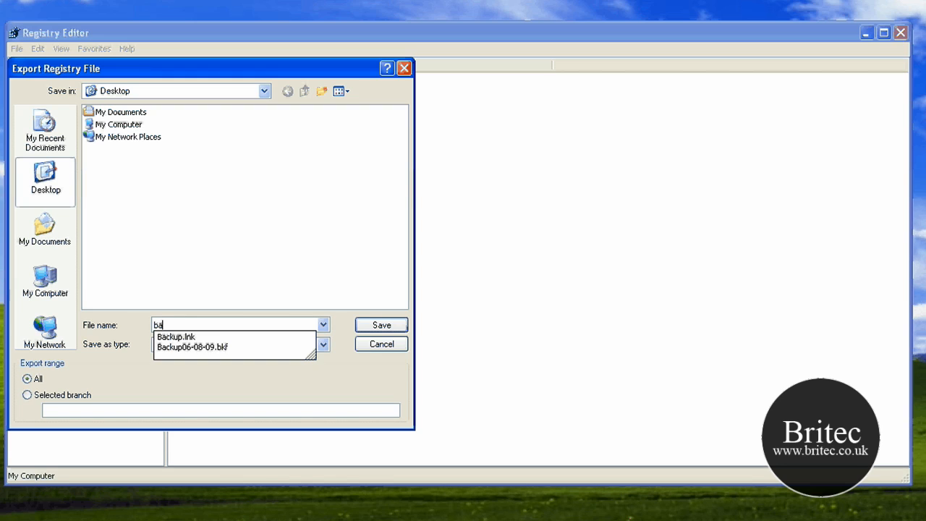
type("ckup08")
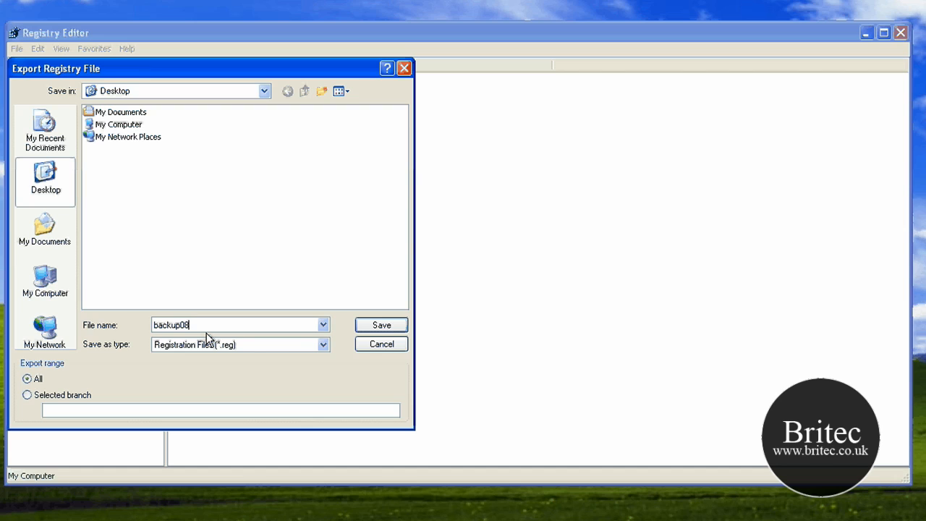
key("BackSpace")
type("6-")
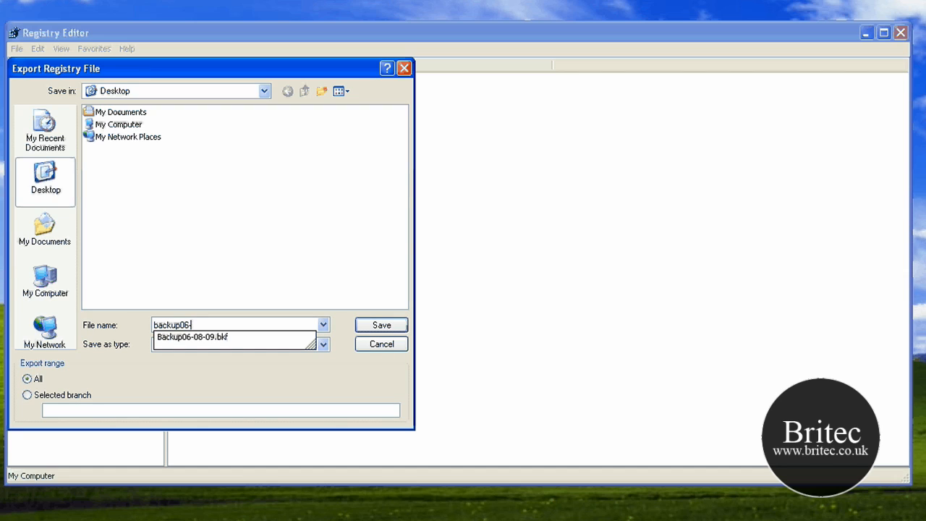
type("08-09")
left_click(376, 331)
left_click(376, 330)
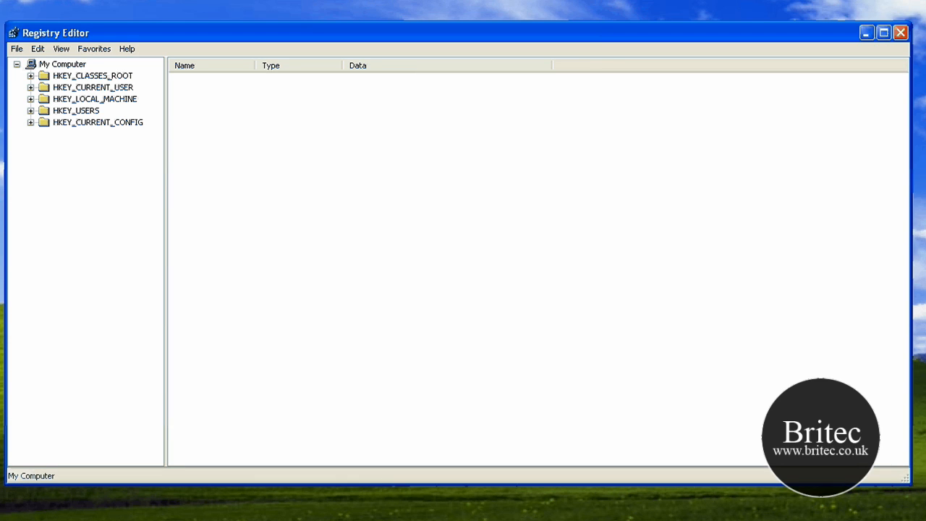
left_click(901, 33)
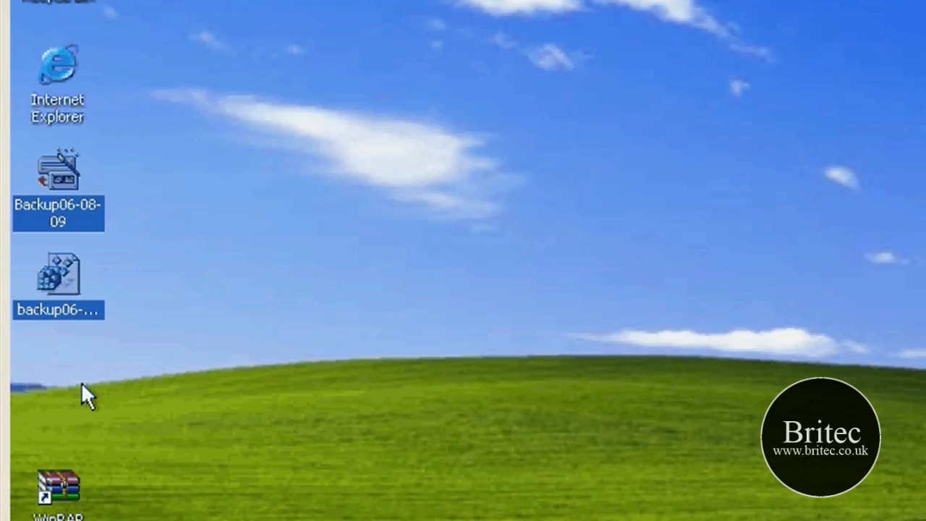
left_click(134, 359)
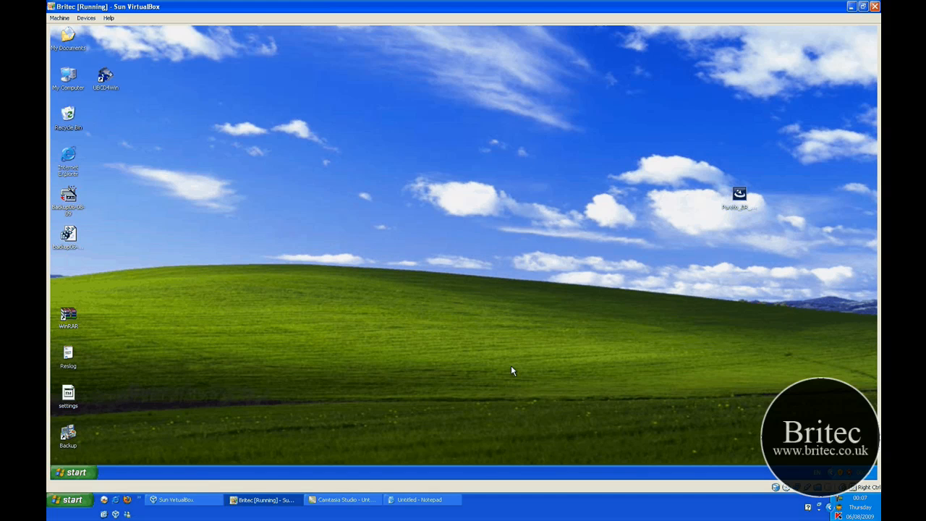
left_click(839, 500)
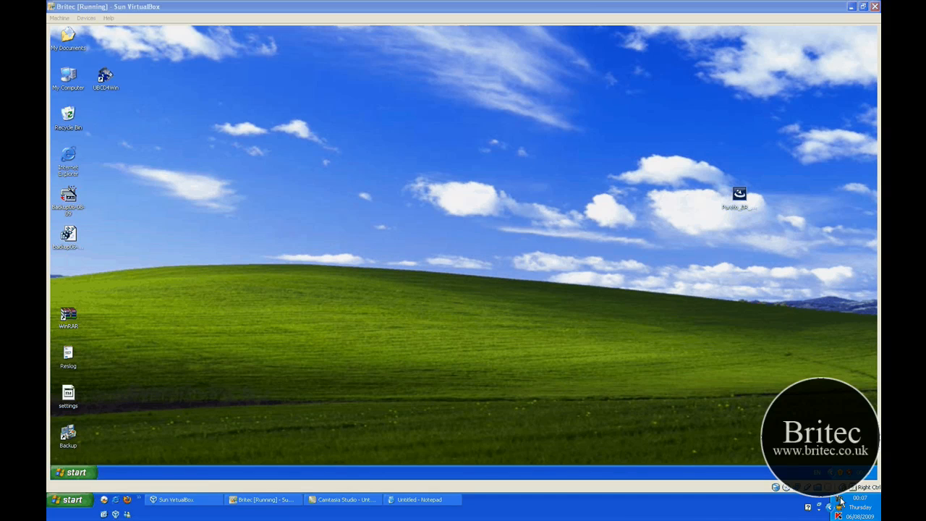